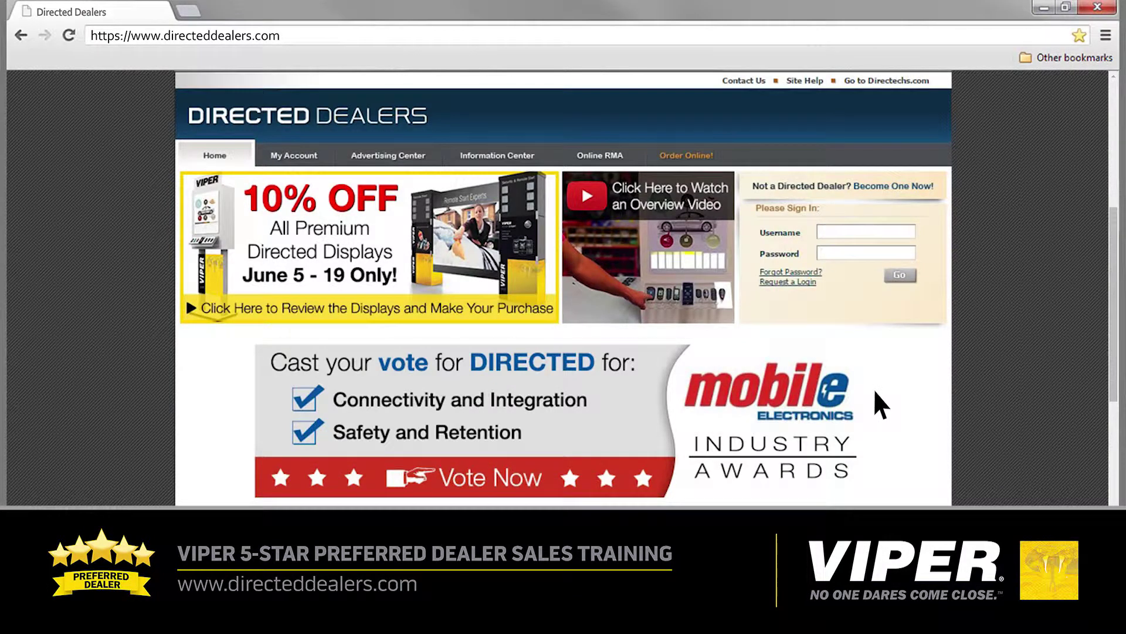
Sign in with the dealer username and password, then enter the dealer's account number.
{"action": "type", "text": "user name"}
{"action": "key", "text": "Tab"}
{"action": "type", "text": "password11234"}
{"action": "left_click", "coordinate": [901, 275]}
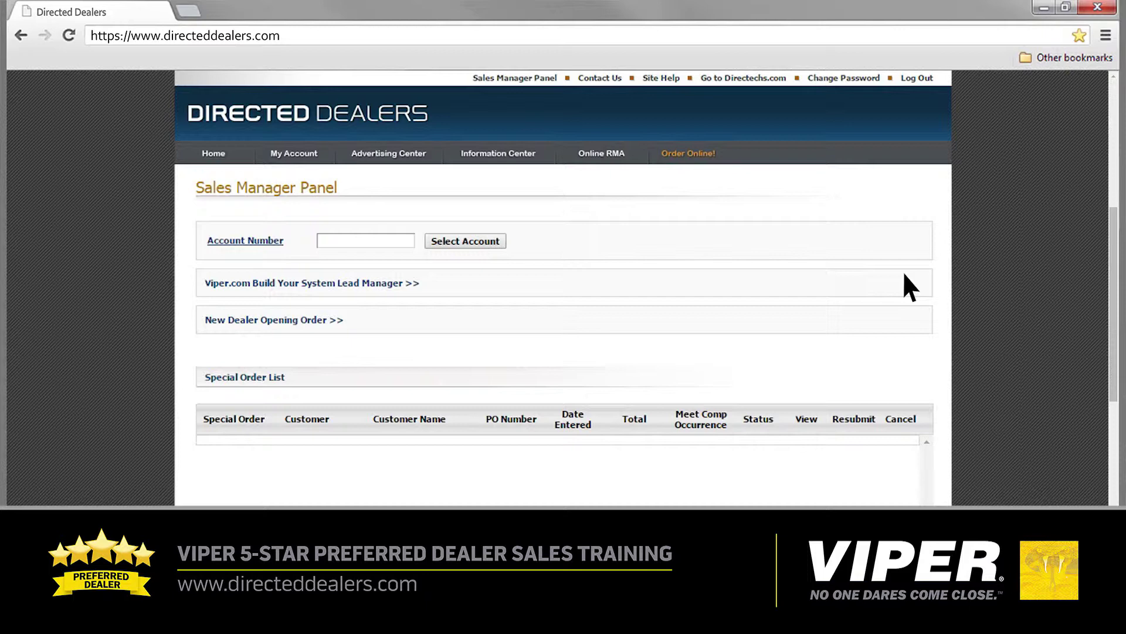
{"action": "type", "text": "••••••••••••"}
Load the entered dealer account with Select Account and go to the My Account page.
{"action": "left_click", "coordinate": [475, 241]}
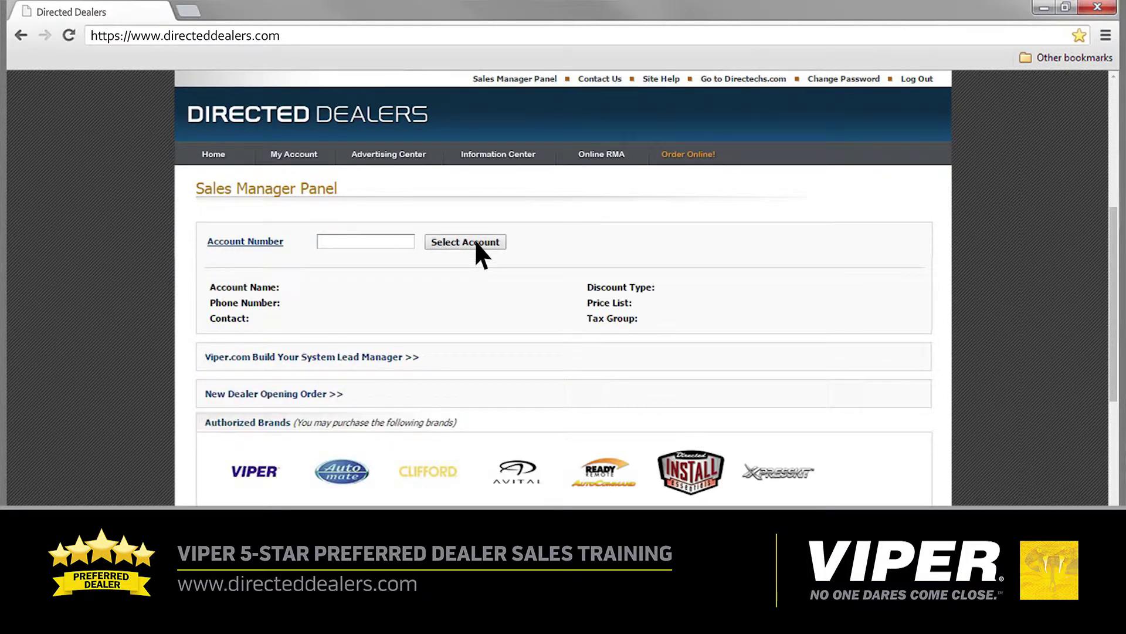
{"action": "left_click", "coordinate": [296, 155]}
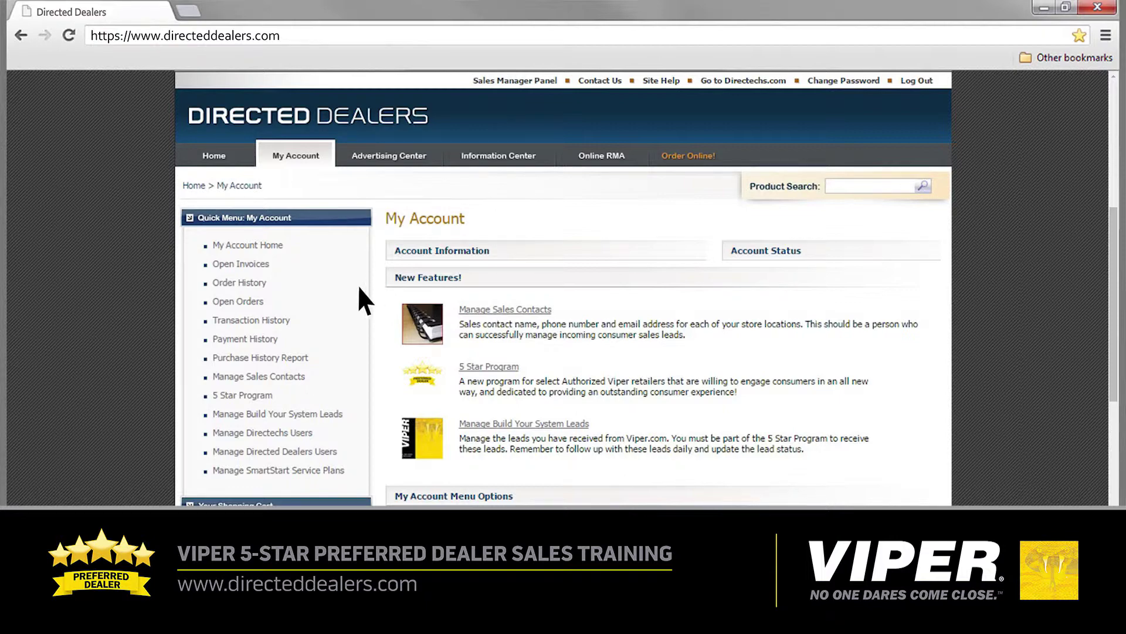
View the 5 Star Program details, then bring up the Manage Sales Contacts form.
{"action": "left_click", "coordinate": [238, 396]}
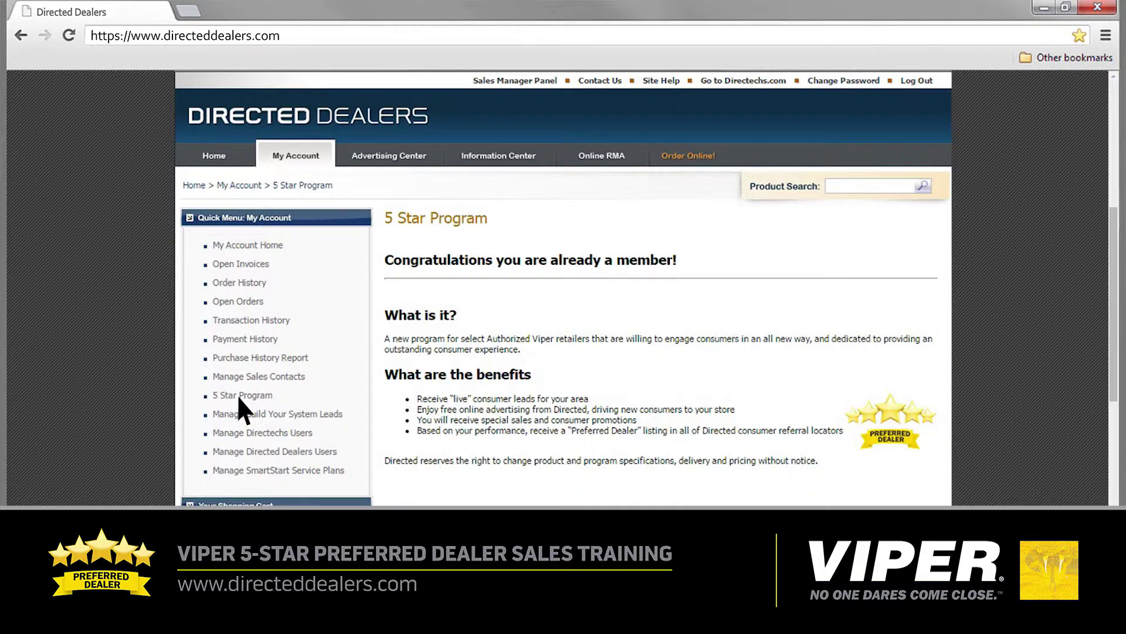
{"action": "left_click", "coordinate": [267, 376]}
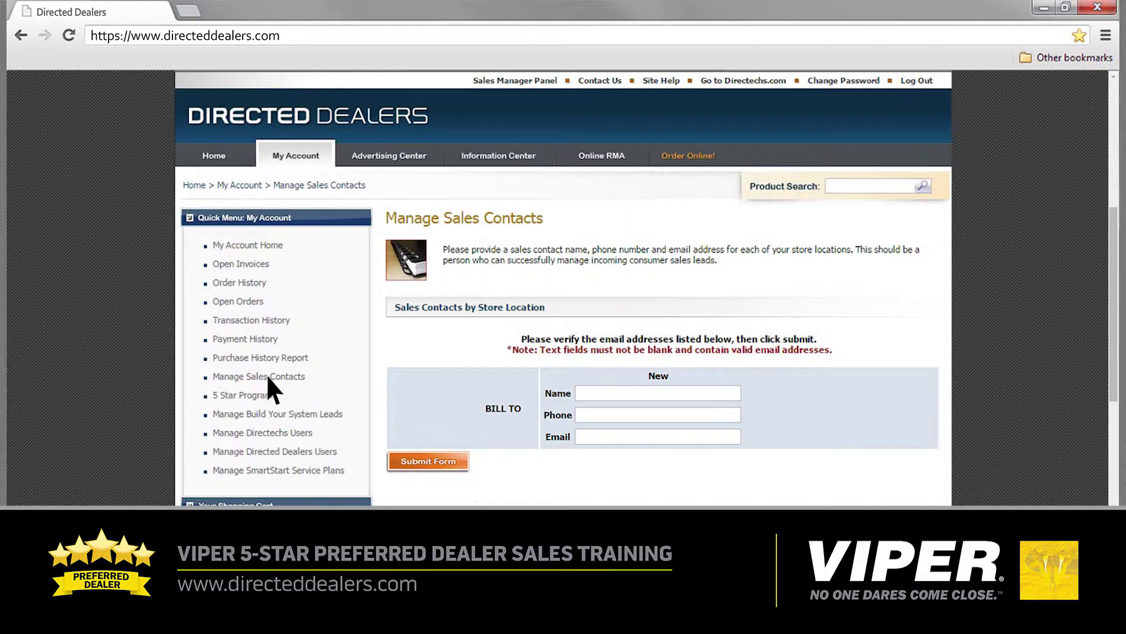
Enter the sales contact's name, phone number and e-mail, and submit the form.
{"action": "type", "text": "SALES CONTACT NAME"}
{"action": "key", "text": "Tab"}
{"action": "type", "text": "555-555-5555"}
{"action": "key", "text": "Tab"}
{"action": "type", "text": "email@email.com"}
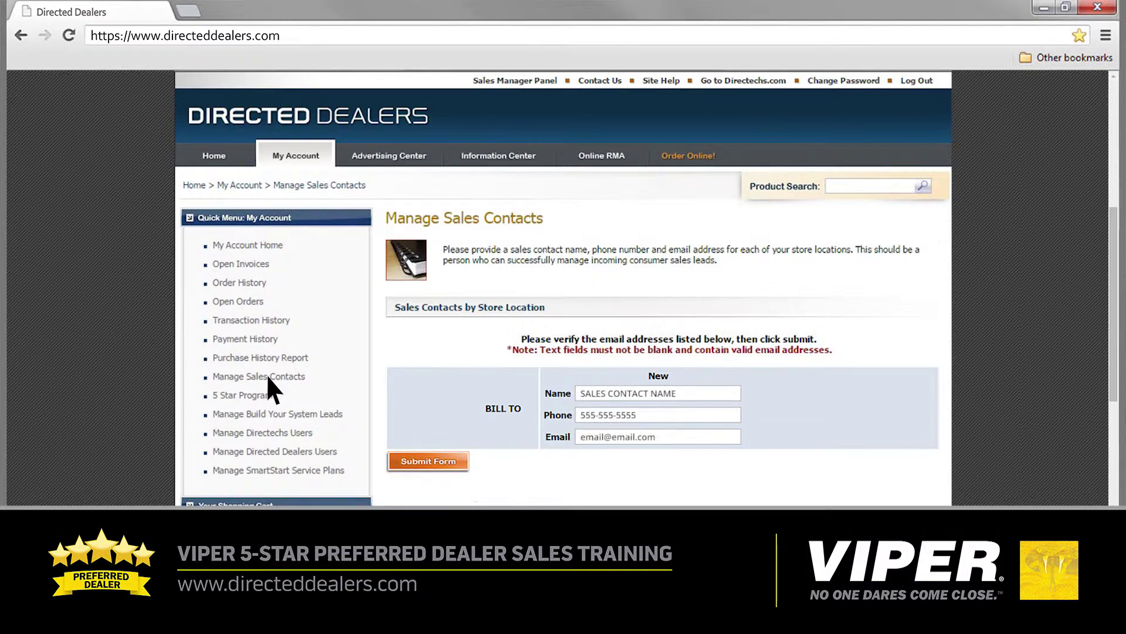
{"action": "left_click", "coordinate": [430, 459]}
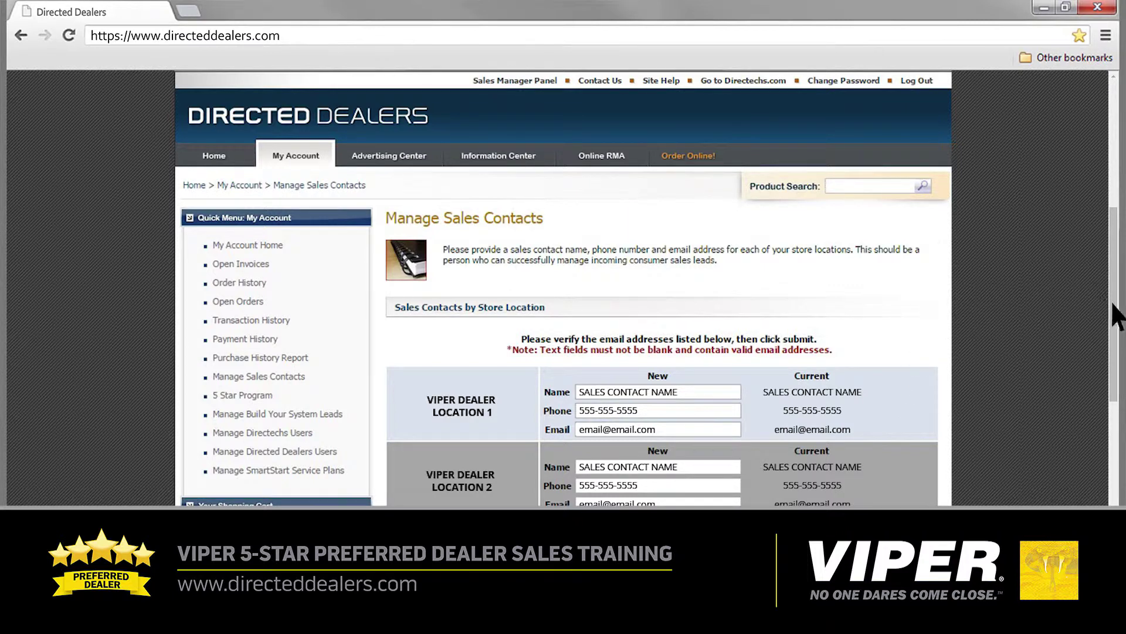
Review the store locations, then go to Manage Build Your System Leads.
{"action": "left_click_drag", "start_coordinate": [1113, 304], "coordinate": [1113, 406]}
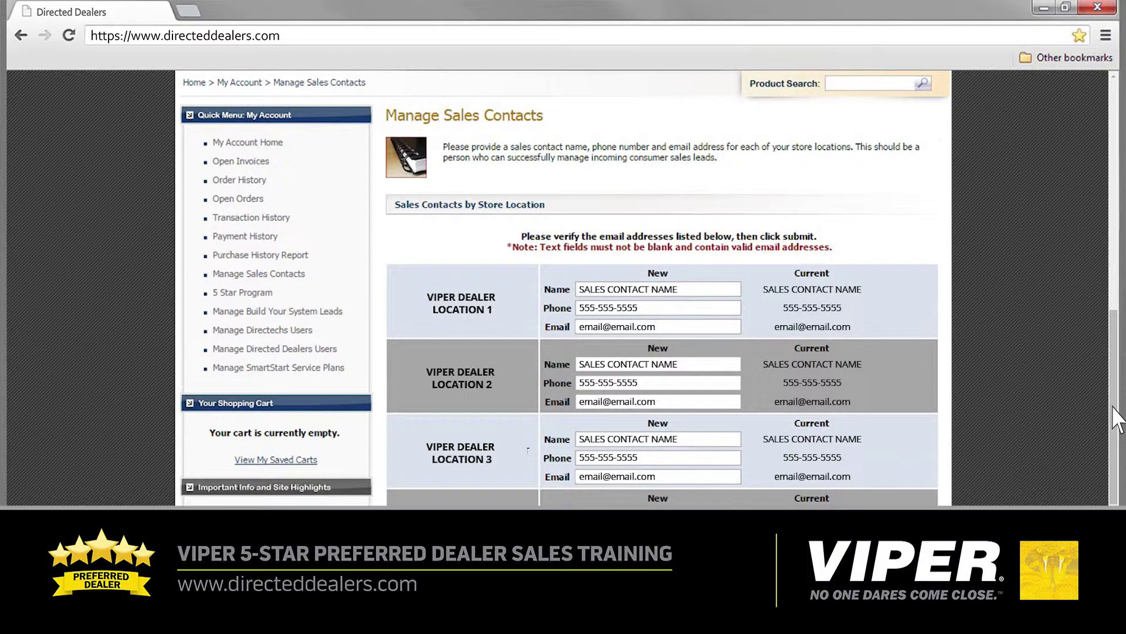
{"action": "left_click_drag", "start_coordinate": [1116, 420], "coordinate": [1116, 317]}
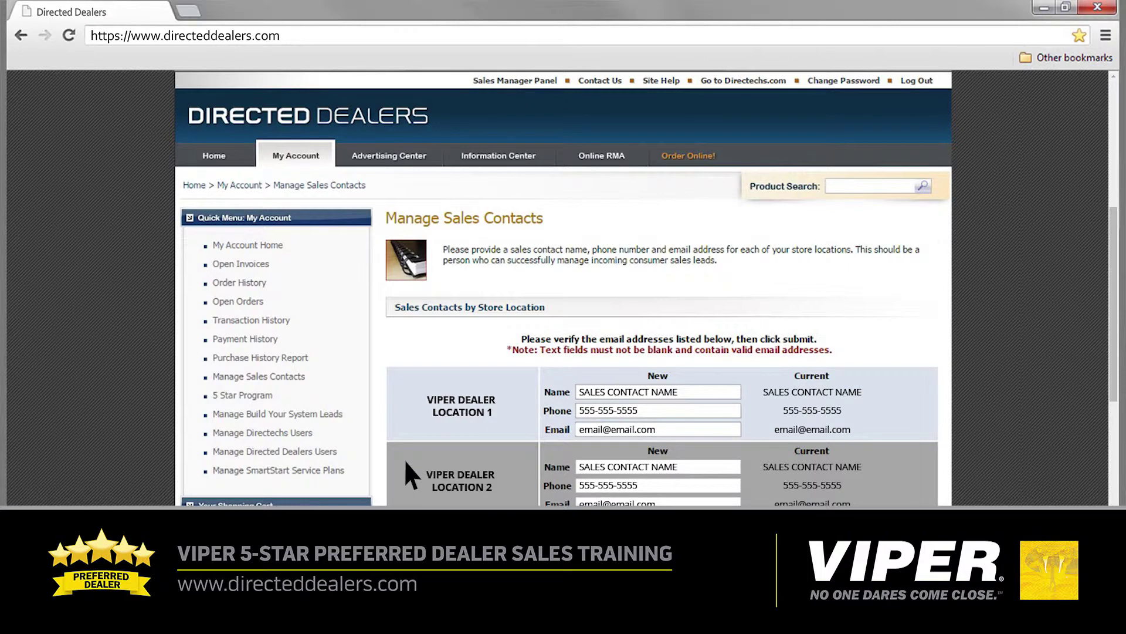
{"action": "left_click", "coordinate": [267, 413]}
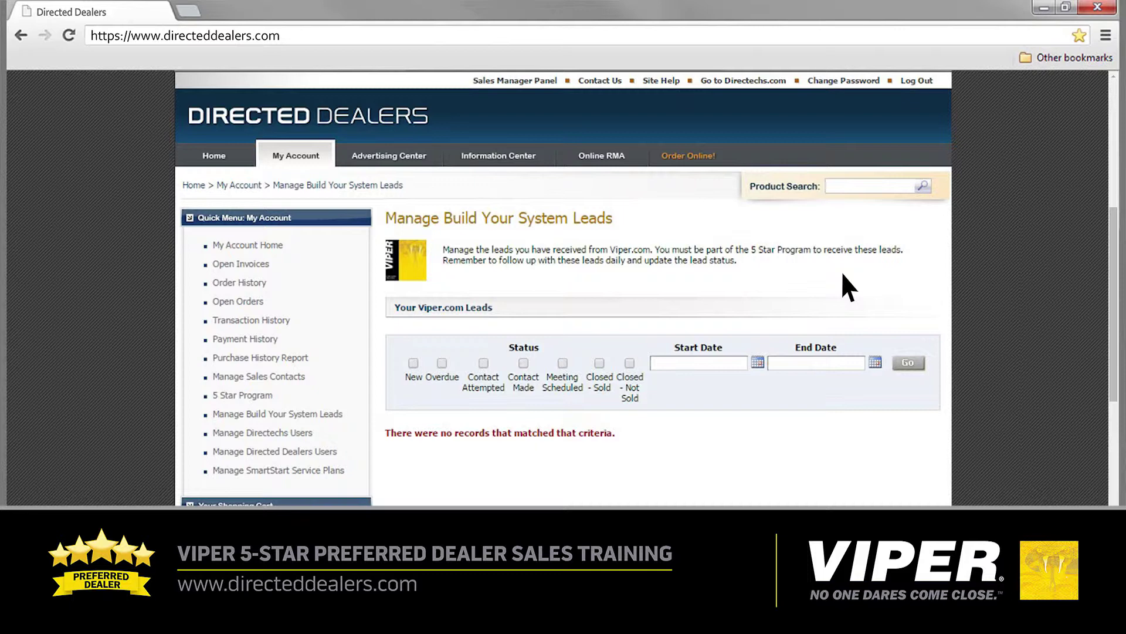
Pick May 31, 2015 as Start Date and June 15, 2015 as End Date in the calendars.
{"action": "left_click", "coordinate": [757, 363]}
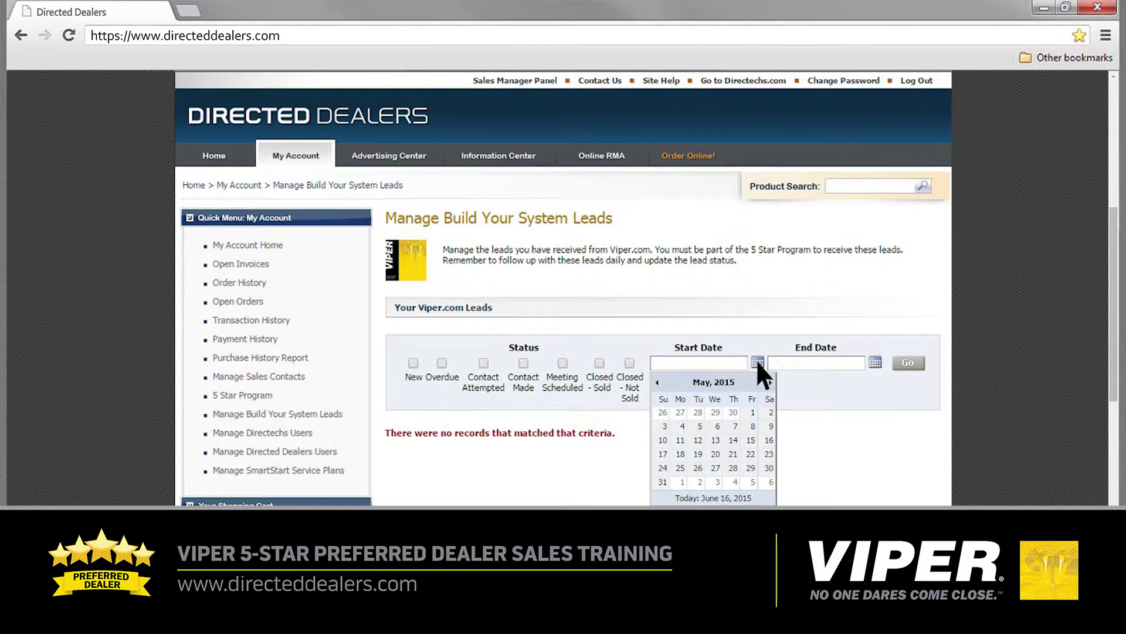
{"action": "left_click", "coordinate": [662, 482]}
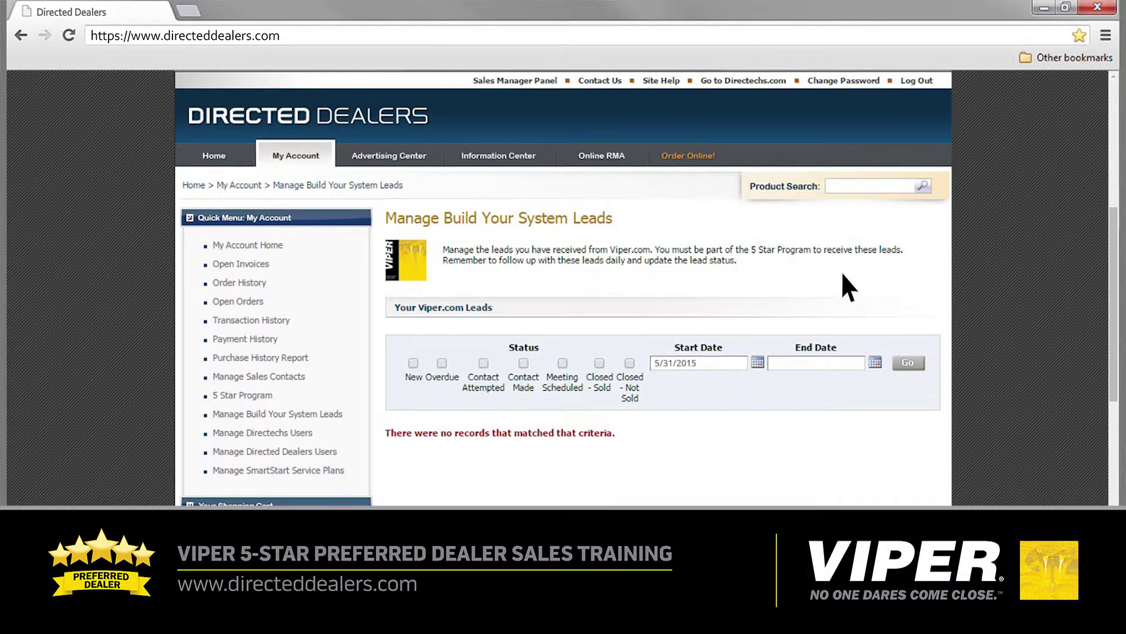
{"action": "left_click", "coordinate": [875, 362]}
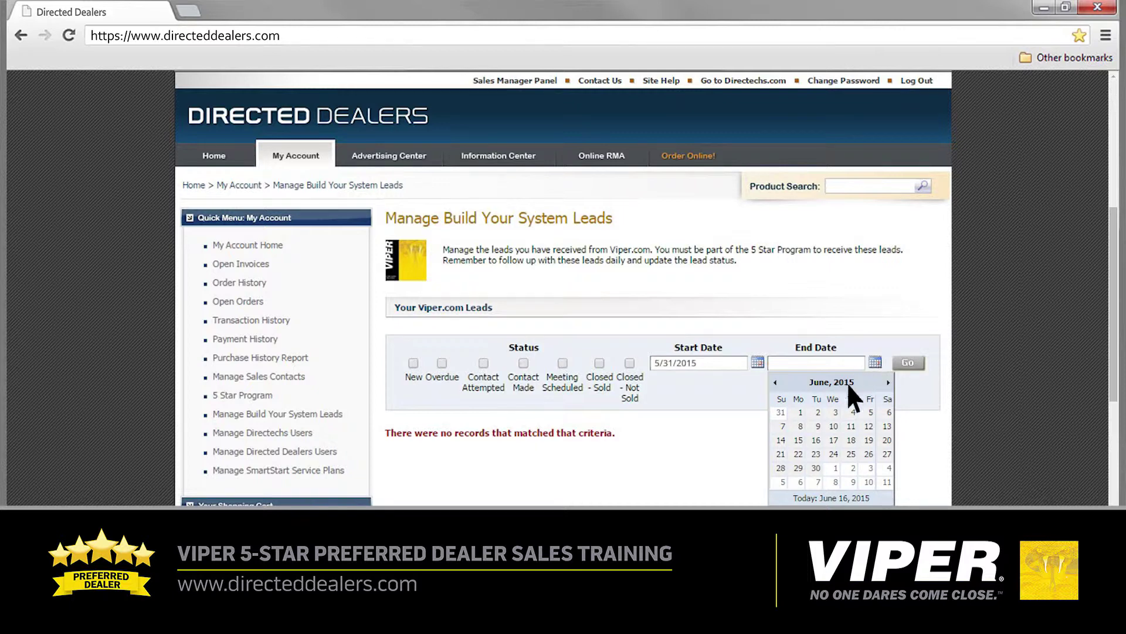
{"action": "left_click", "coordinate": [799, 441]}
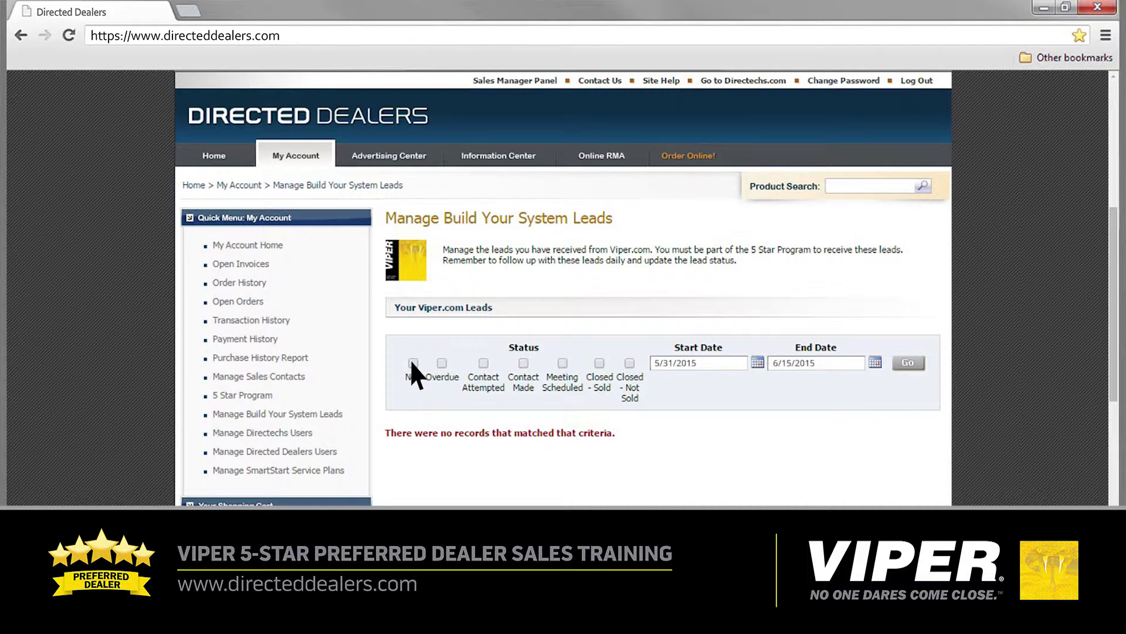
Apply the New status filter and scroll through the resulting Viper.com leads.
{"action": "left_click", "coordinate": [907, 361]}
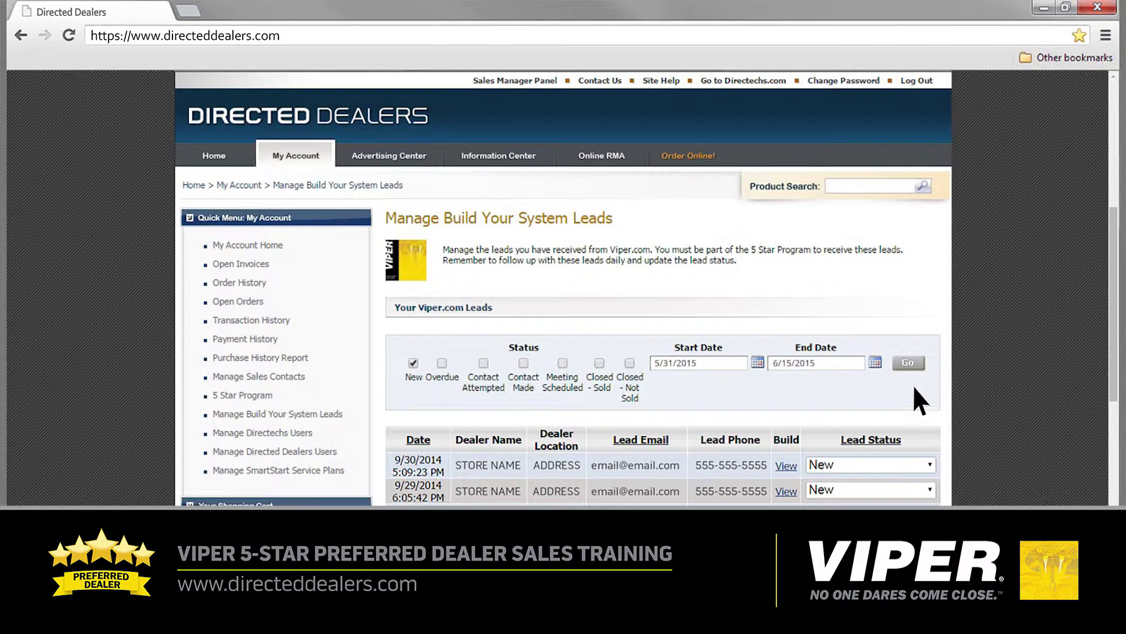
{"action": "left_click_drag", "start_coordinate": [1112, 306], "coordinate": [1113, 407]}
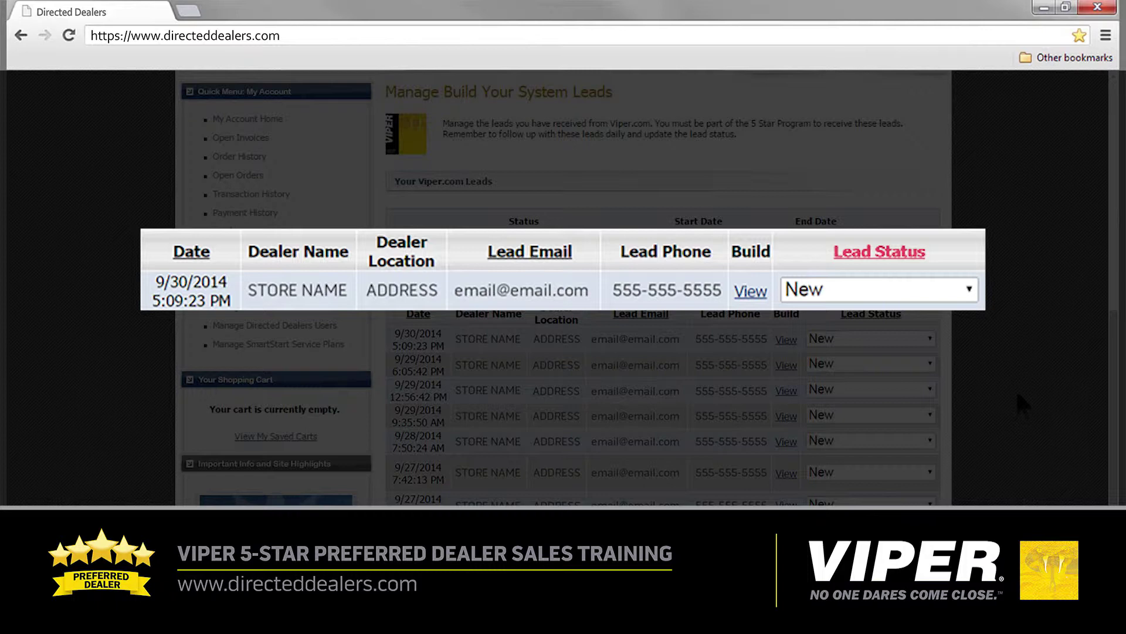
{"action": "left_click", "coordinate": [969, 288]}
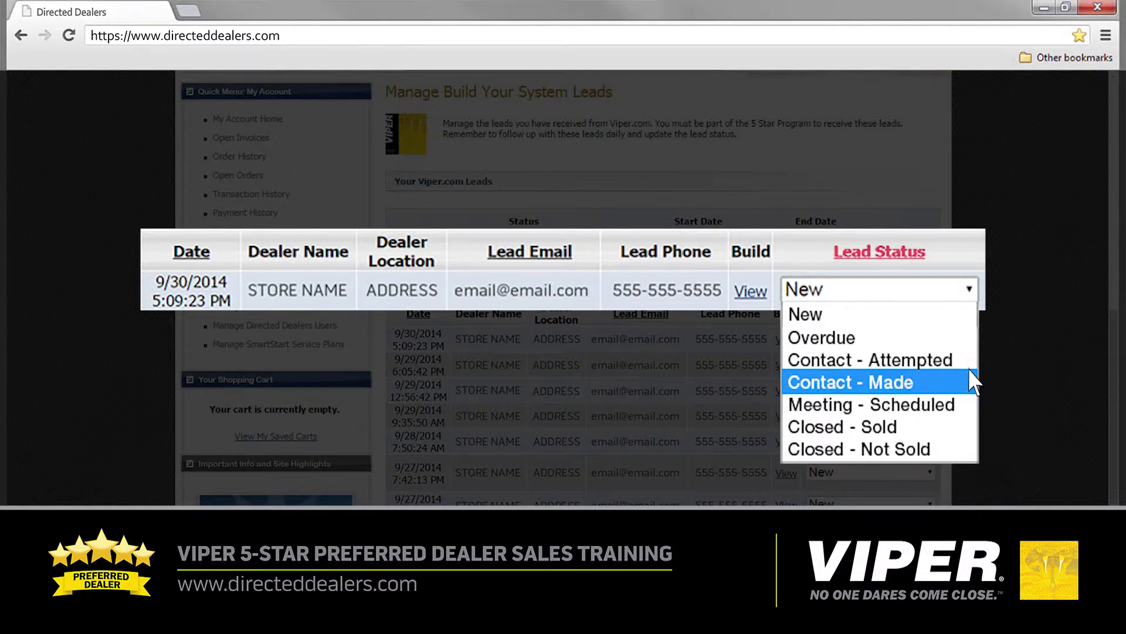
{"action": "left_click", "coordinate": [970, 292]}
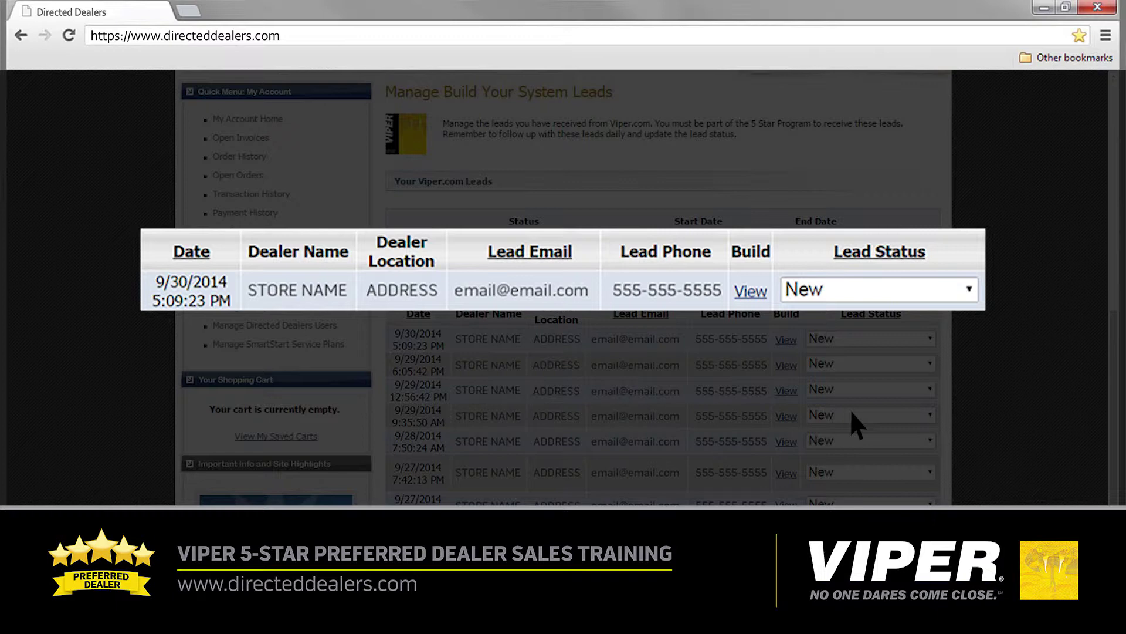
{"action": "left_click", "coordinate": [750, 292]}
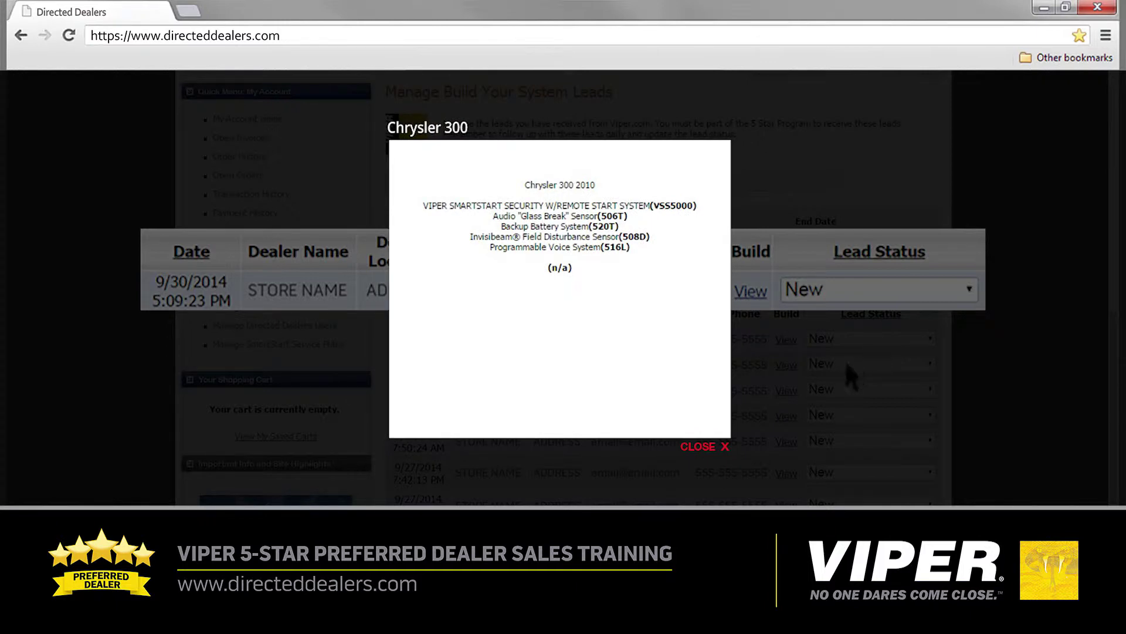
{"action": "left_click", "coordinate": [725, 447]}
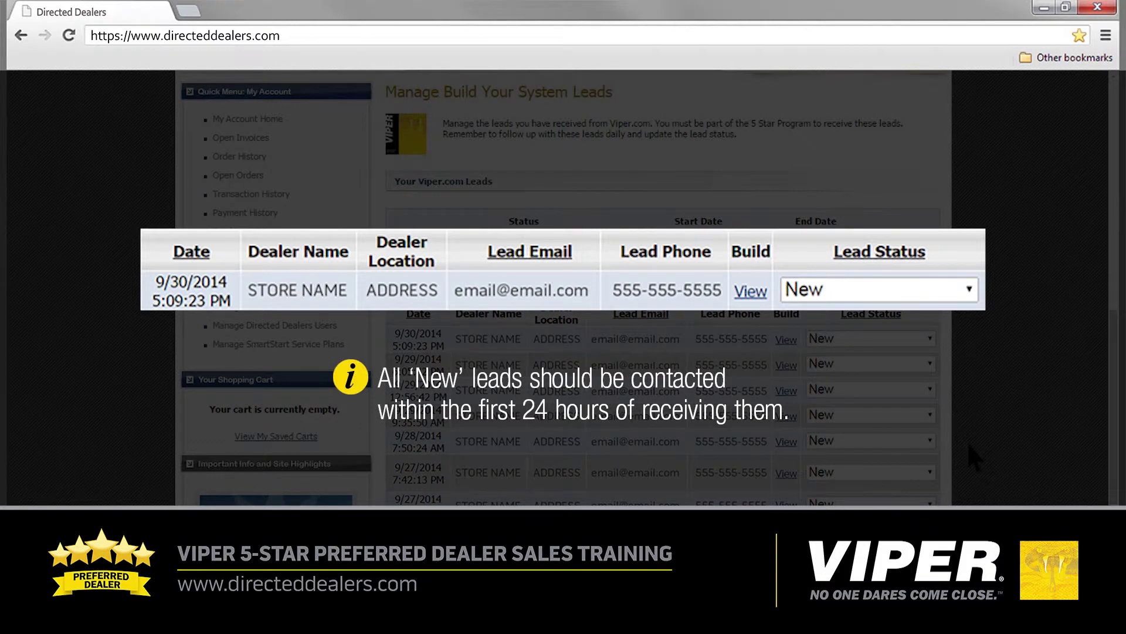
Change the first lead's status to Contact - Attempted, then Contact - Made, then Meeting - Scheduled.
{"action": "left_click", "coordinate": [970, 293]}
{"action": "left_click", "coordinate": [970, 360]}
{"action": "left_click", "coordinate": [969, 290]}
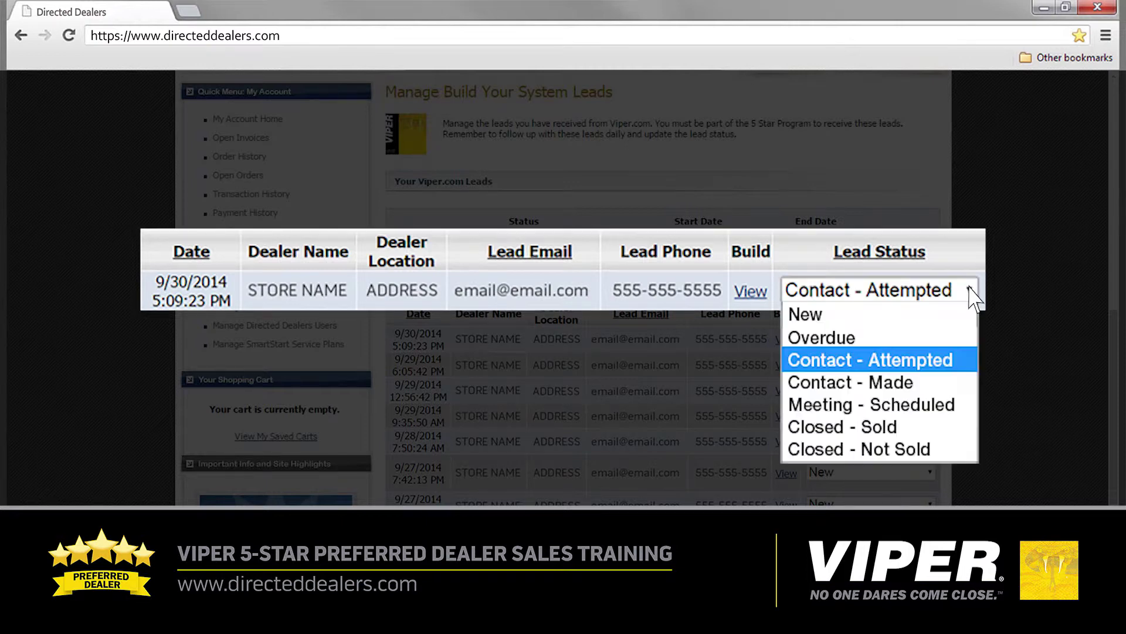
{"action": "left_click", "coordinate": [971, 378]}
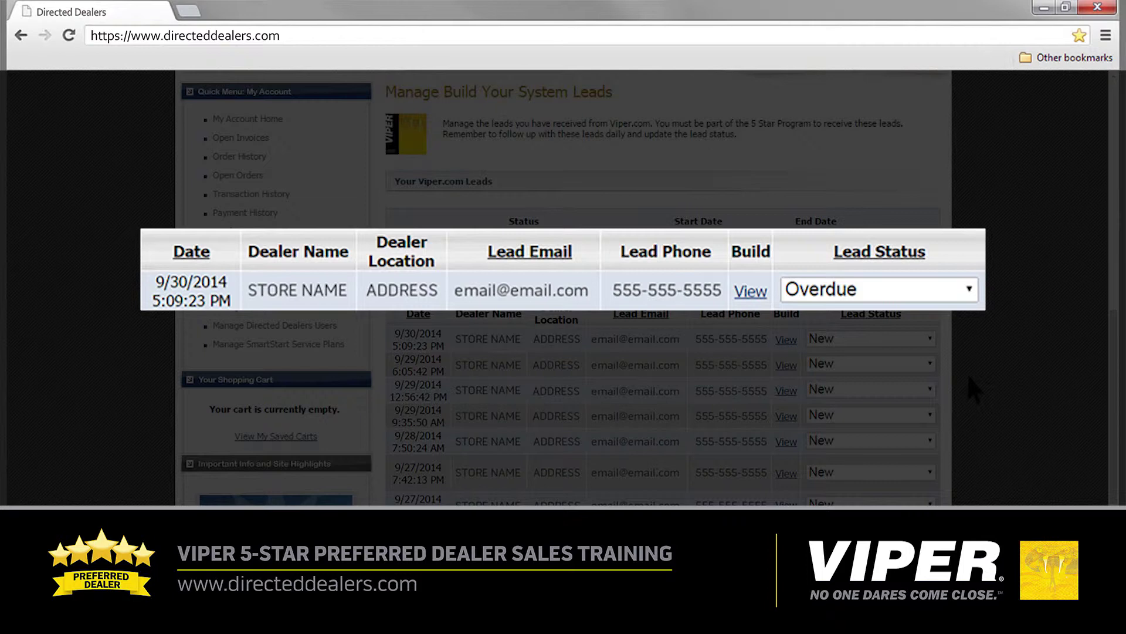
{"action": "left_click", "coordinate": [969, 289]}
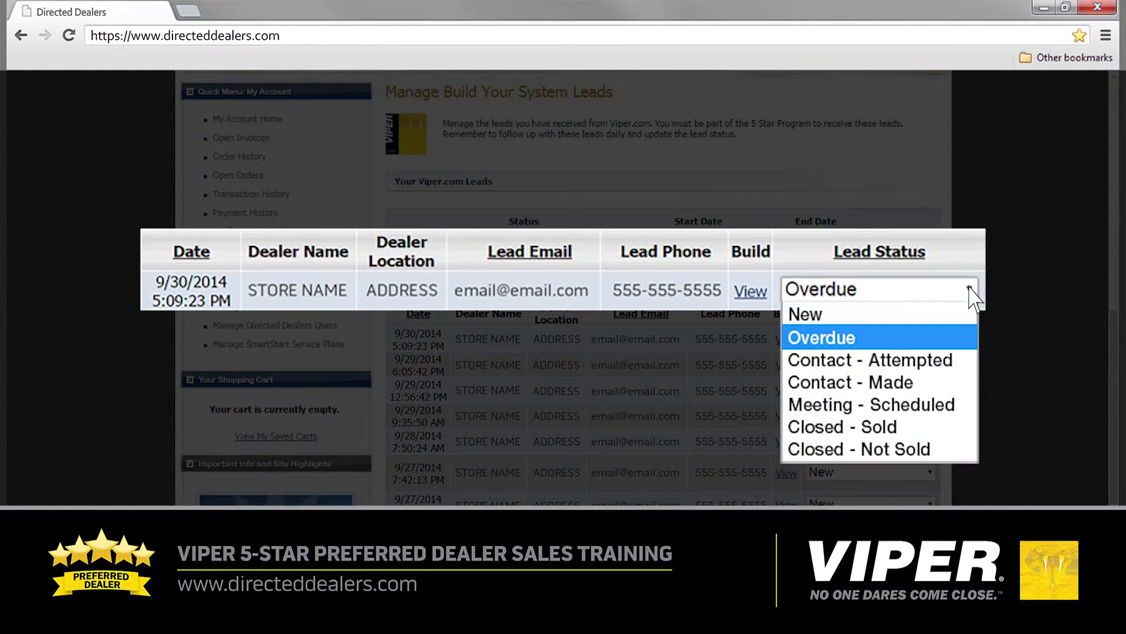
{"action": "left_click", "coordinate": [971, 405]}
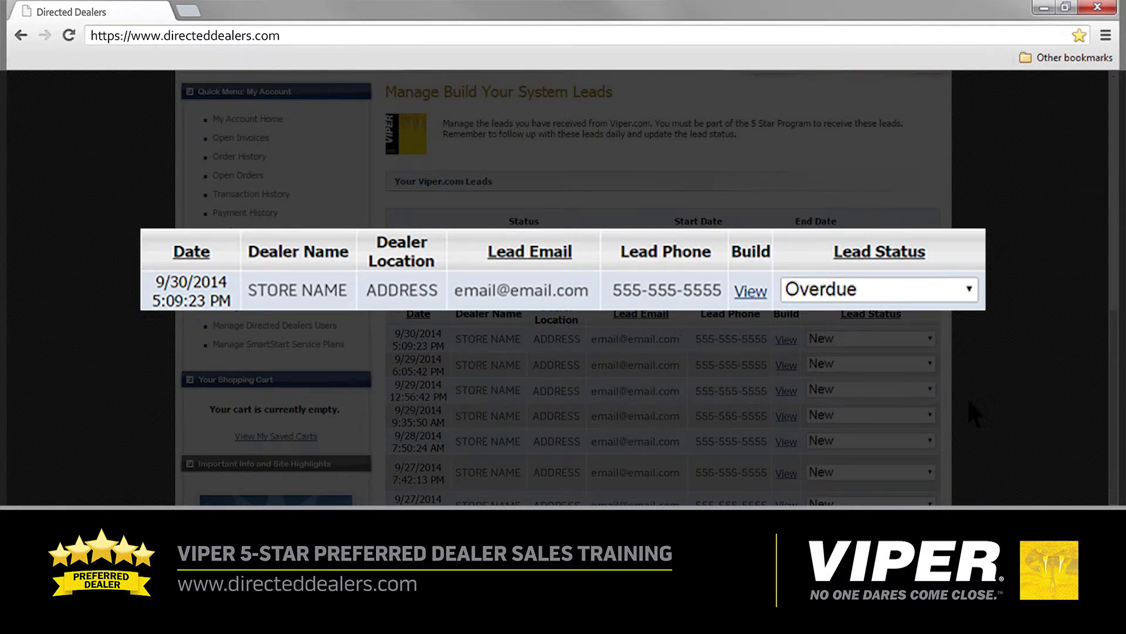
{"action": "left_click", "coordinate": [969, 291]}
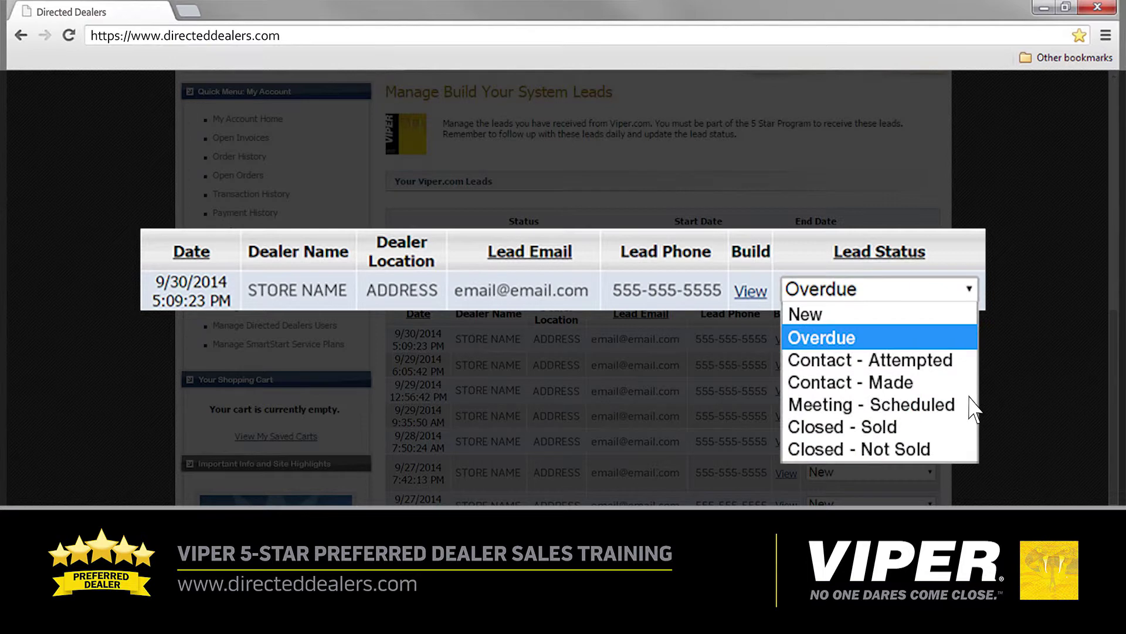
Mark the 9/30/2014 lead Closed - Sold with model VSM350 sold for $299.99.
{"action": "left_click", "coordinate": [971, 429]}
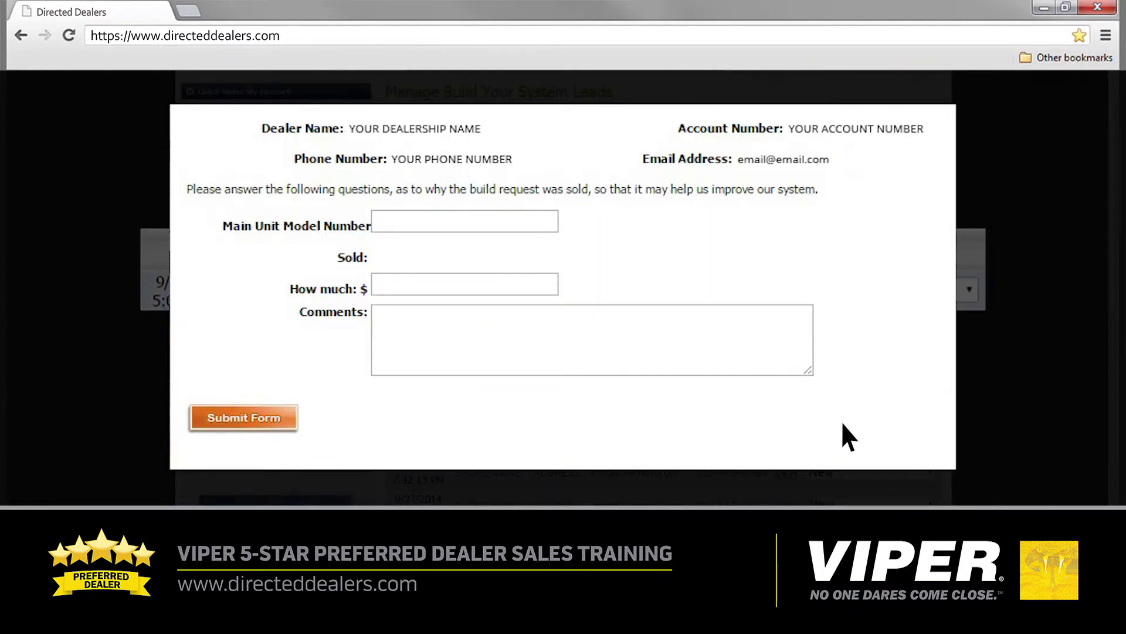
{"action": "type", "text": "VSM350"}
{"action": "type", "text": "299.99"}
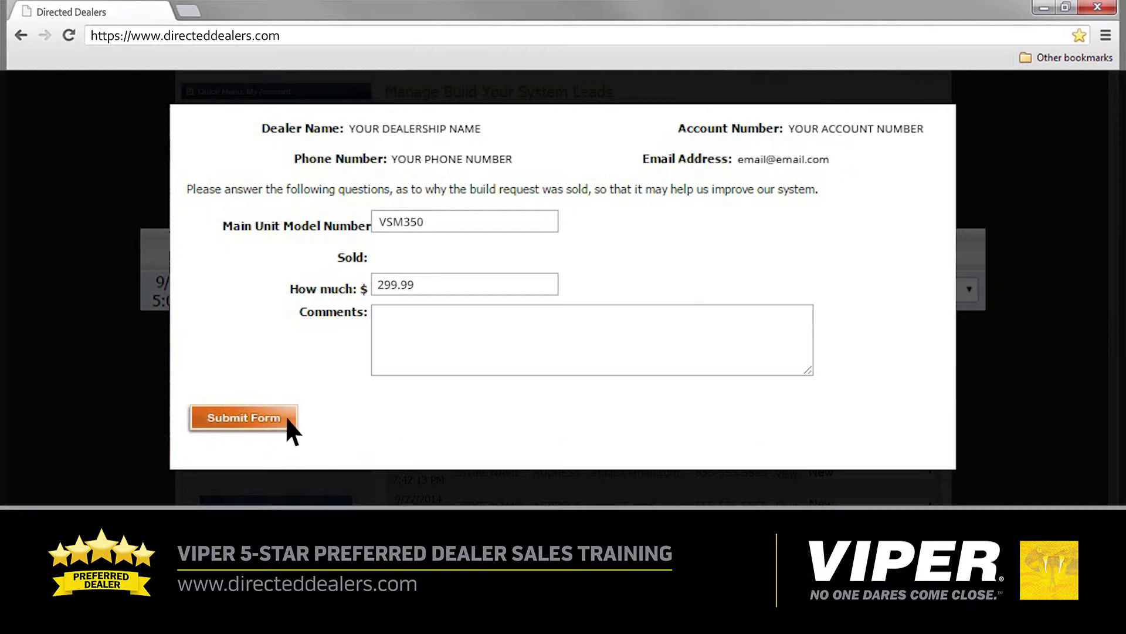
{"action": "left_click", "coordinate": [248, 417]}
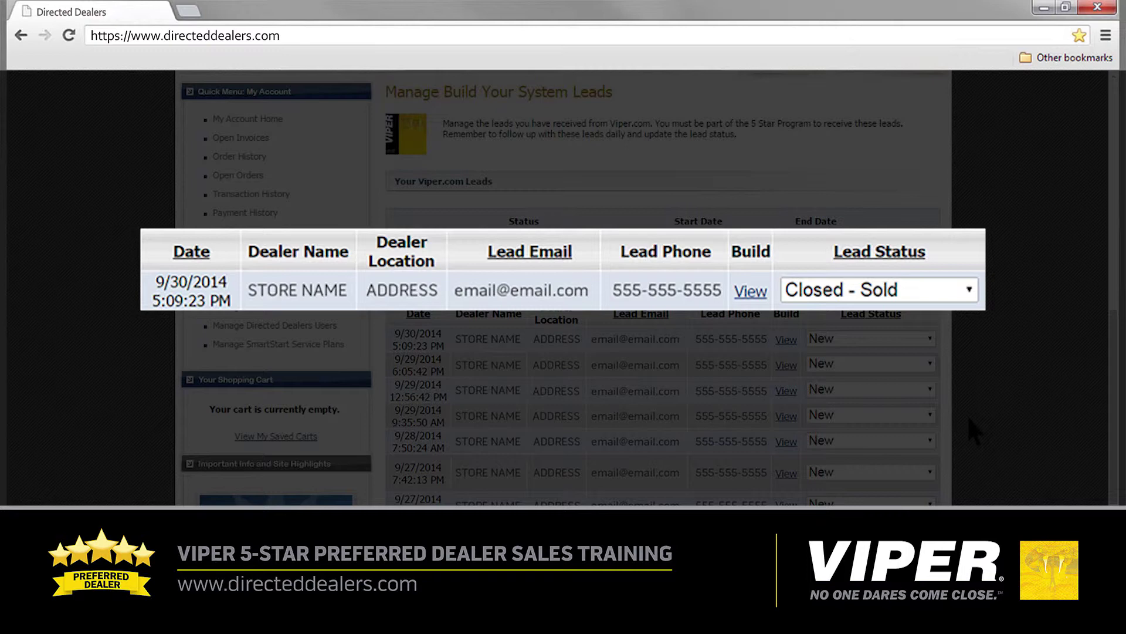
Close the 9/30/2014 lead as Not Sold with reason 'could not get in contact', then reset it to New.
{"action": "left_click", "coordinate": [968, 289]}
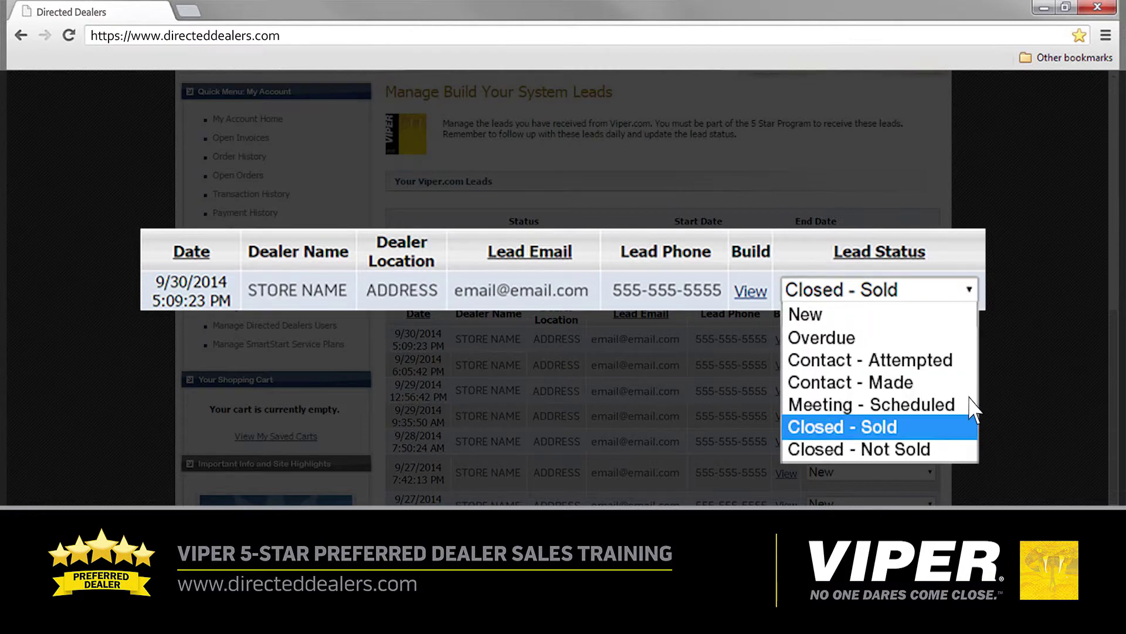
{"action": "left_click", "coordinate": [968, 449]}
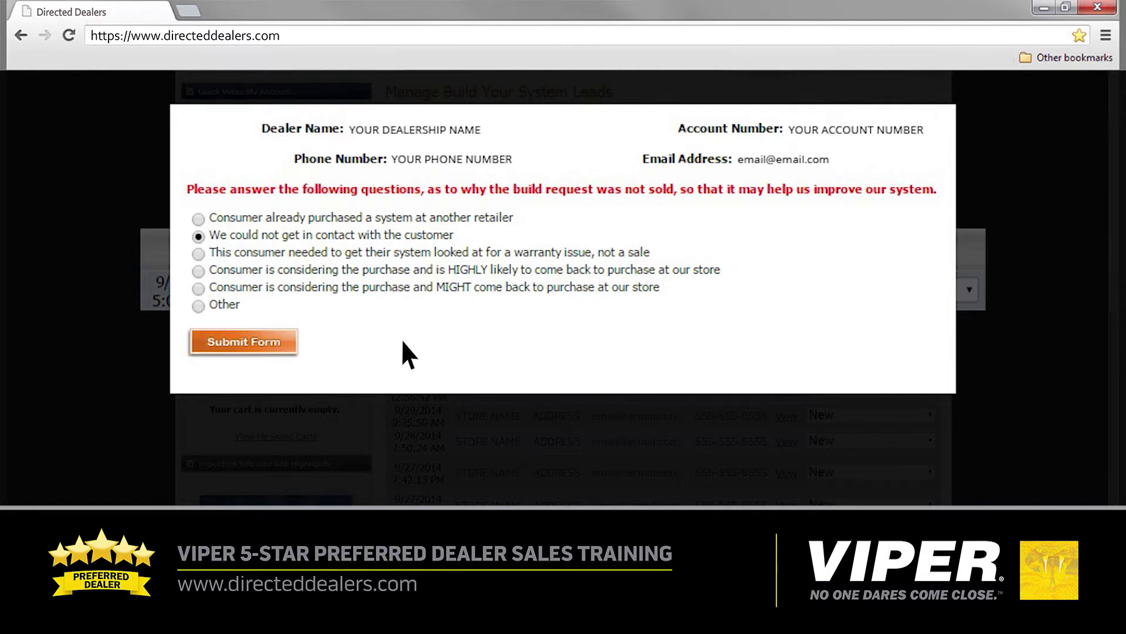
{"action": "left_click", "coordinate": [246, 342]}
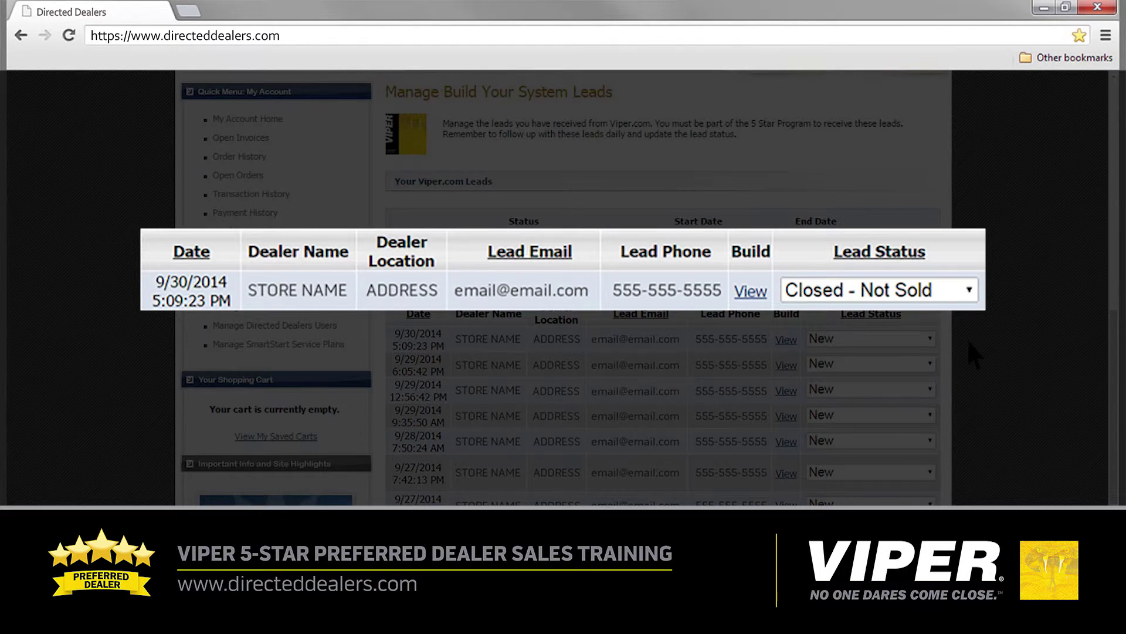
{"action": "left_click", "coordinate": [970, 290]}
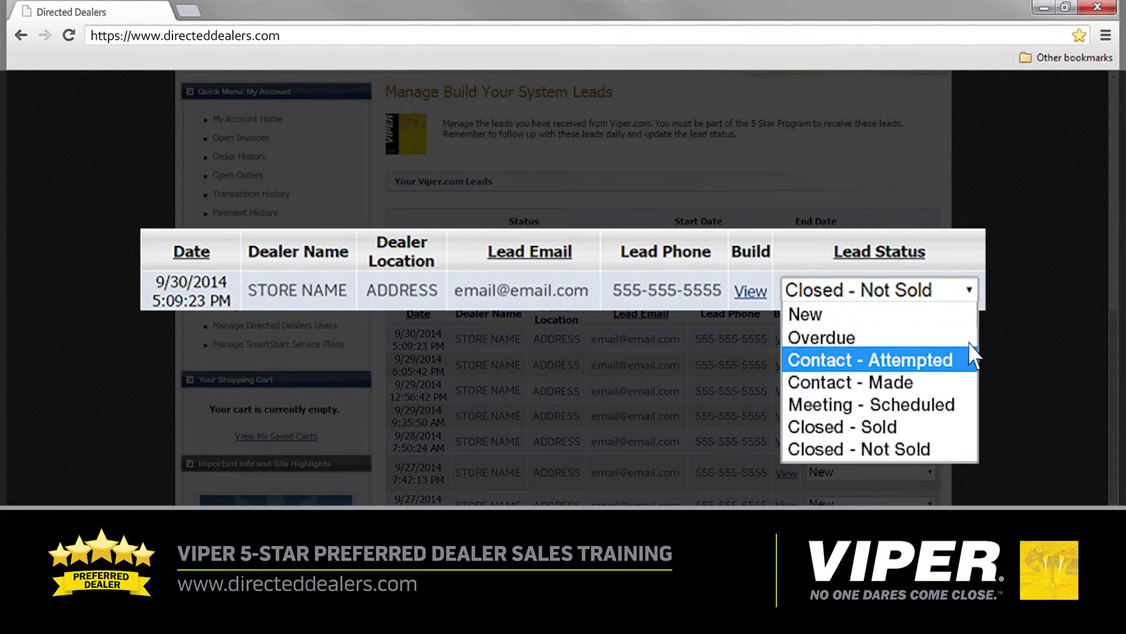
{"action": "left_click", "coordinate": [968, 314]}
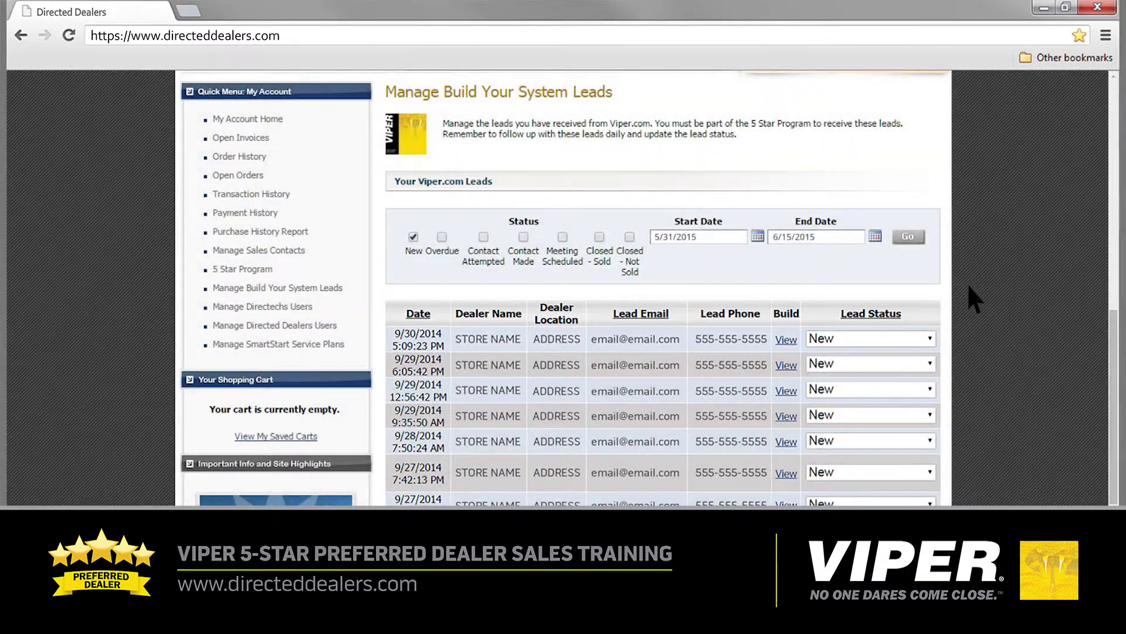
List Overdue leads, then switch the status filter to Closed - Sold and Closed - Not Sold.
{"action": "left_click", "coordinate": [442, 236]}
{"action": "left_click", "coordinate": [908, 238]}
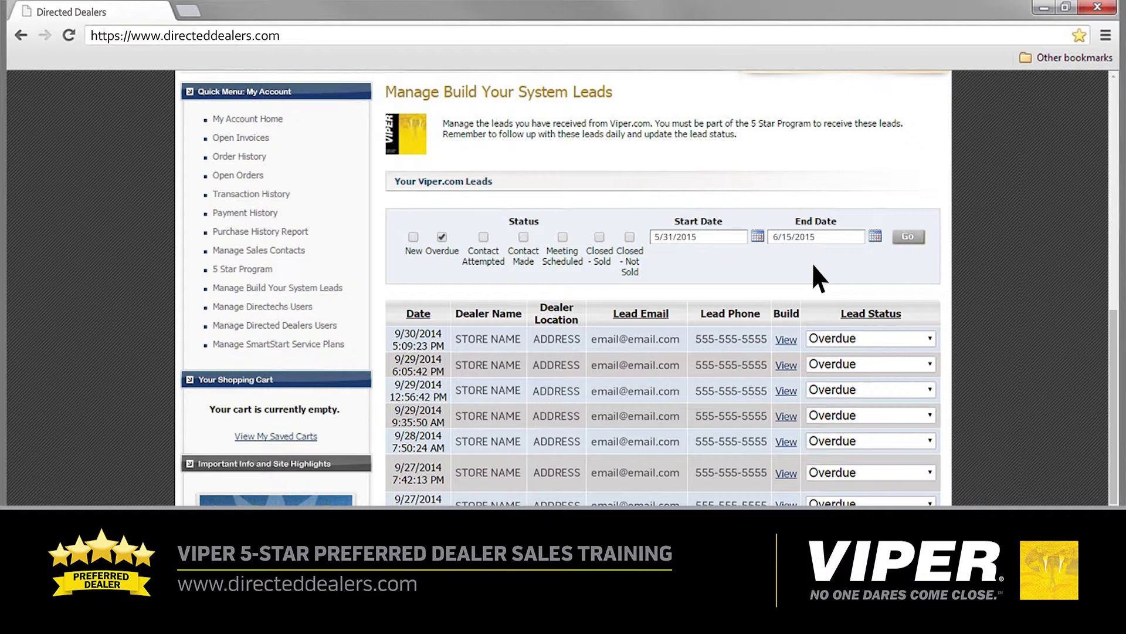
{"action": "left_click", "coordinate": [442, 236]}
{"action": "left_click", "coordinate": [599, 236]}
{"action": "left_click", "coordinate": [629, 237]}
{"action": "left_click", "coordinate": [908, 237]}
{"action": "left_click_drag", "start_coordinate": [1115, 369], "coordinate": [1118, 487]}
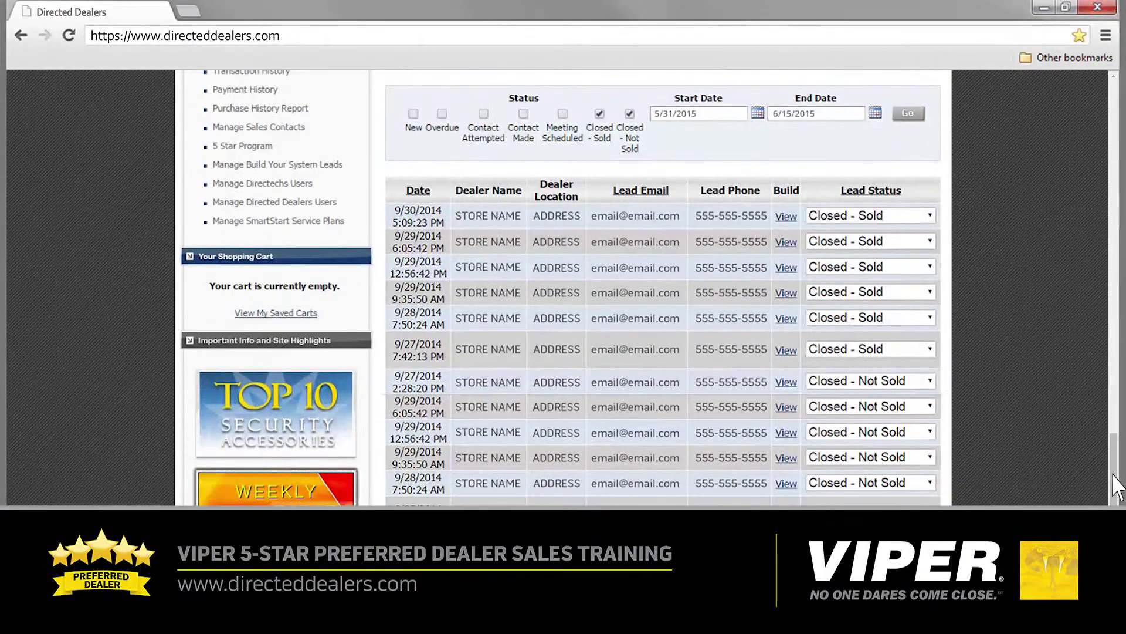